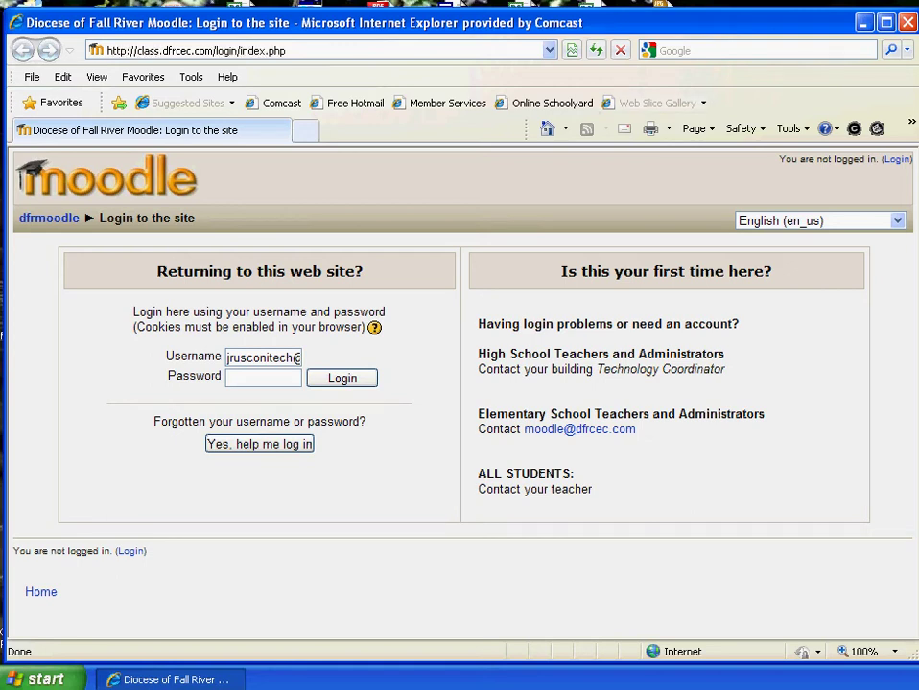
- Replace the Moodle login address with mail.dfrcec.com and load it
key(alt+d)
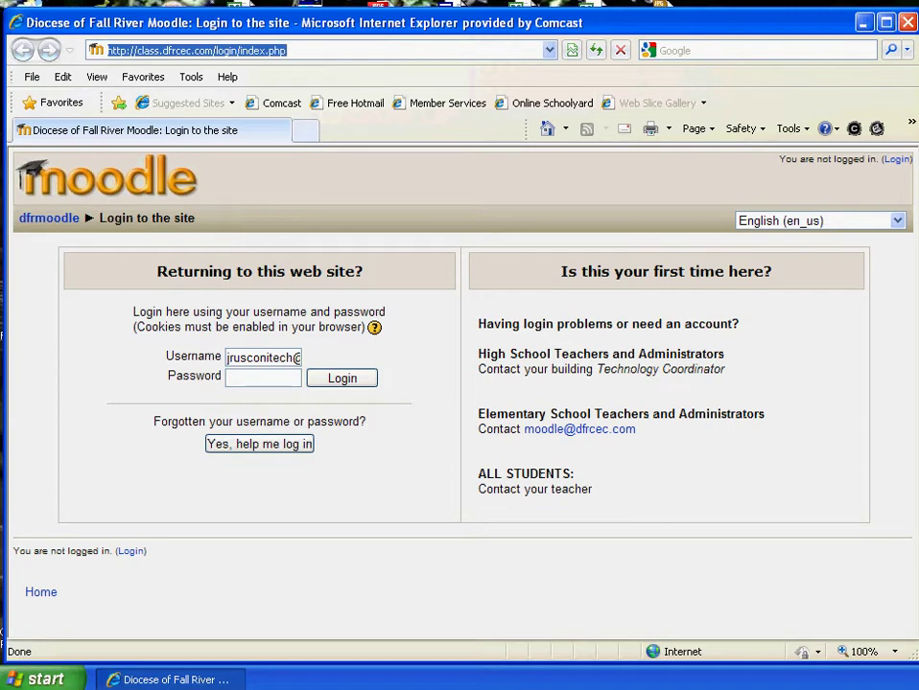
text(mail)
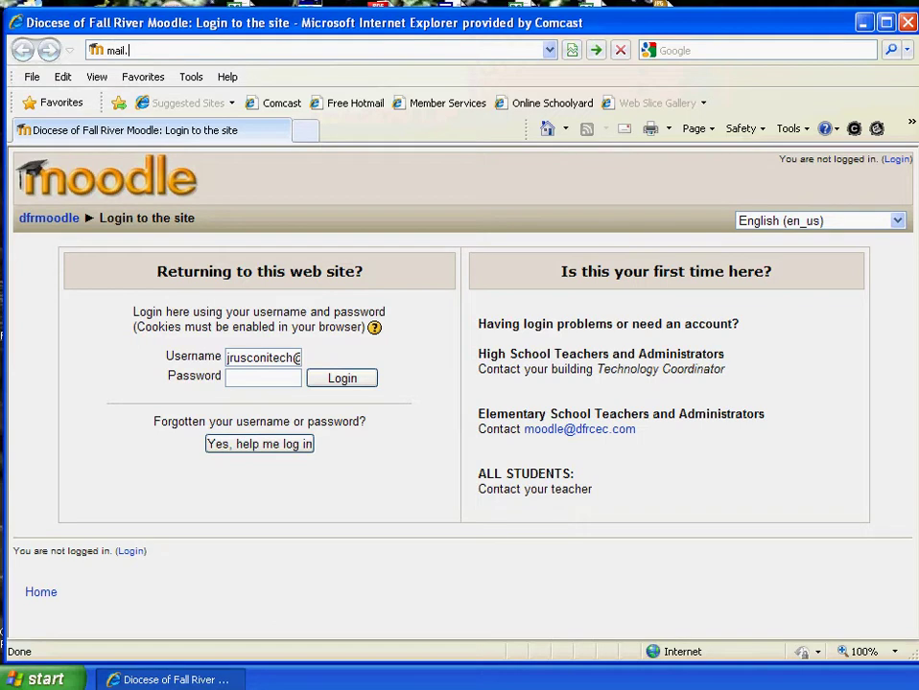
text(.dfrcec.com)
key(Return)
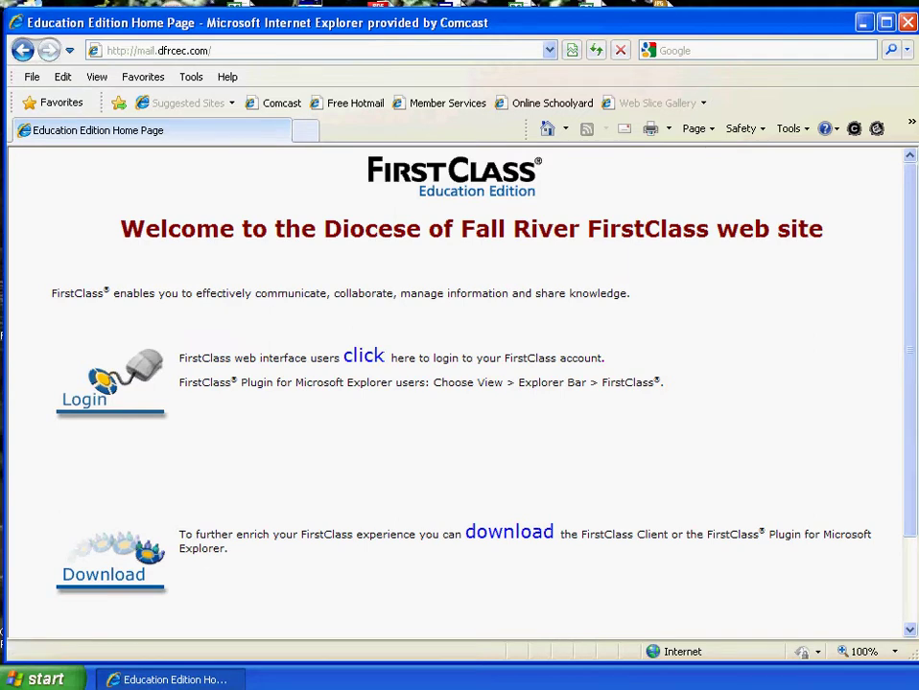
- Follow the welcome page's download link to the FirstClass Client downloads page
drag(662, 382, 179, 353)
click(509, 532)
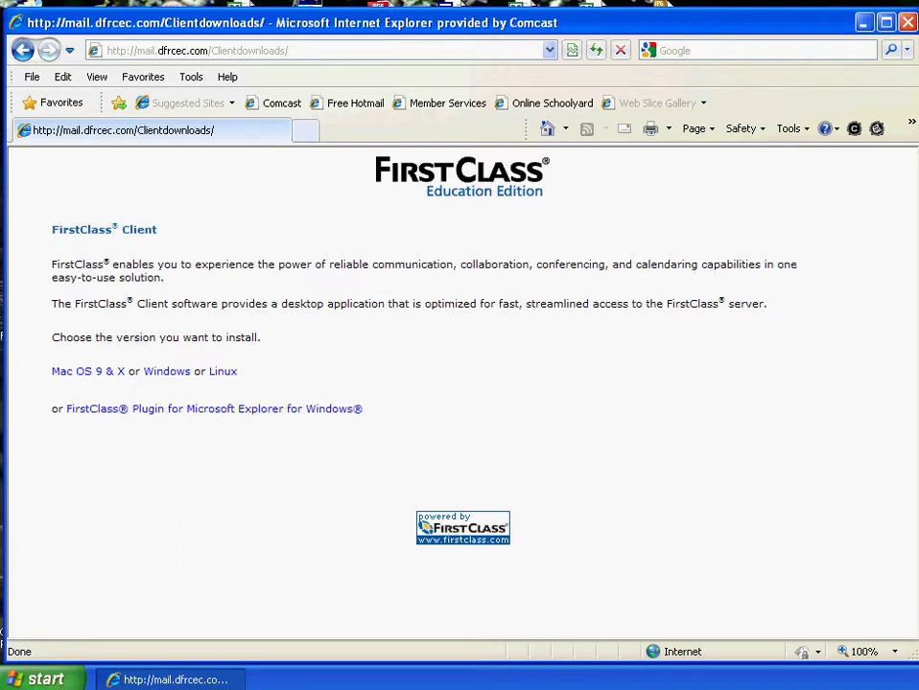
- Choose the Windows version on the FirstClass Client downloads page
click(167, 371)
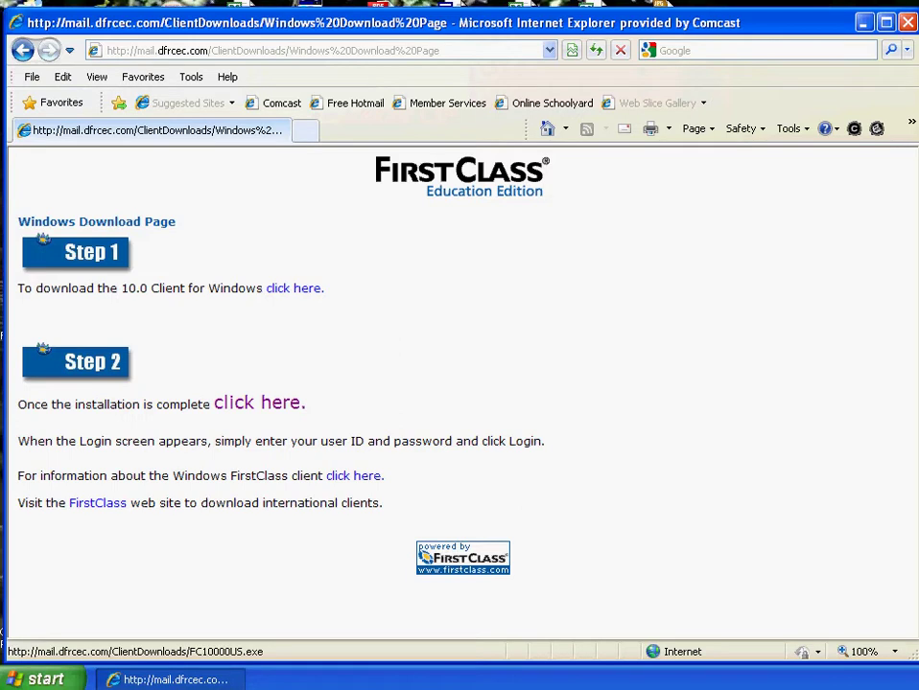
- Save the 10.0 Client for Windows installer FC10000US to the Desktop
click(294, 287)
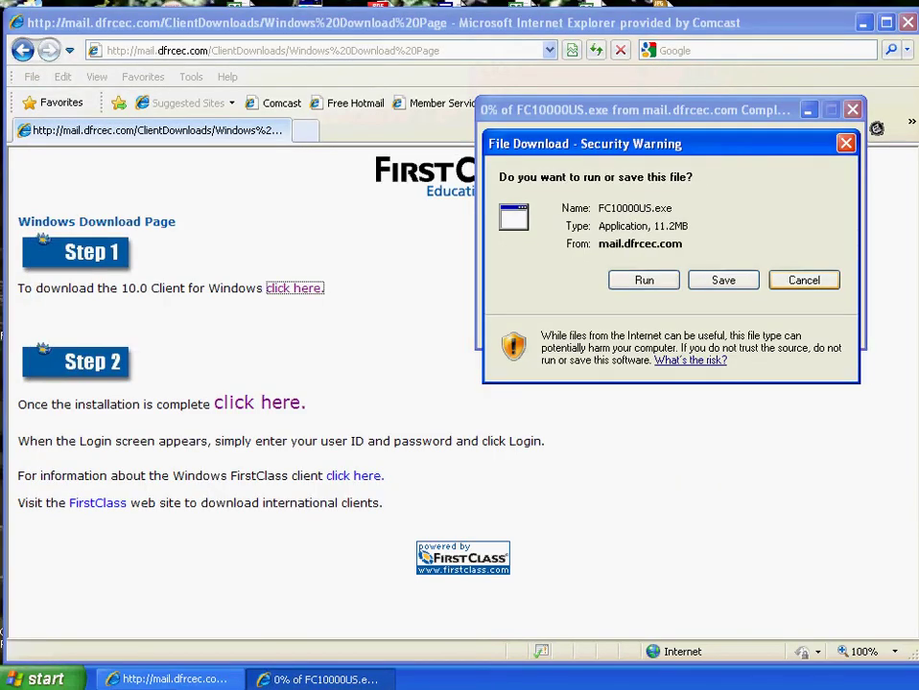
click(723, 280)
click(723, 280)
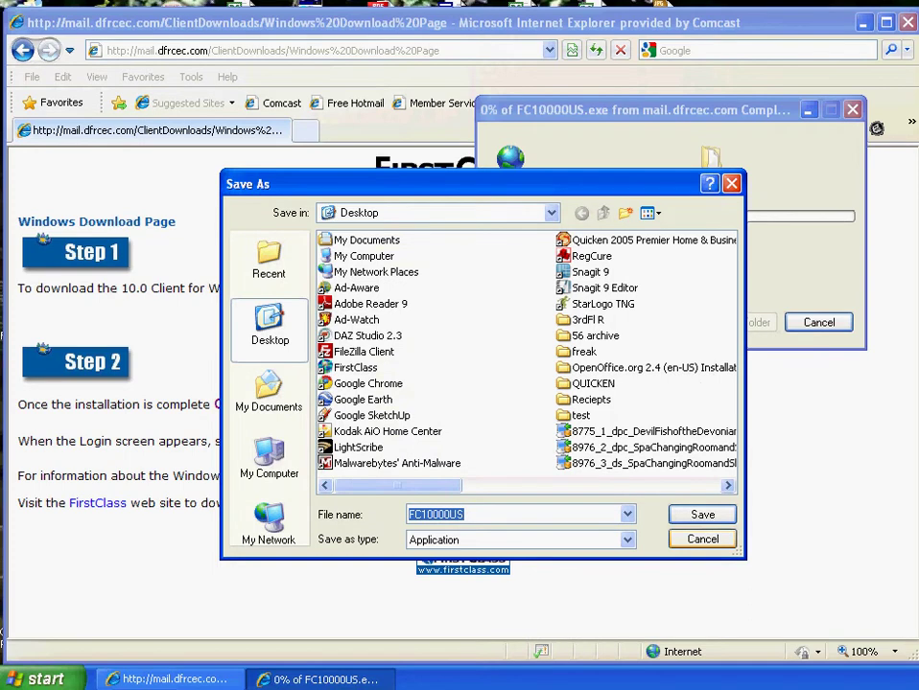
key(Escape)
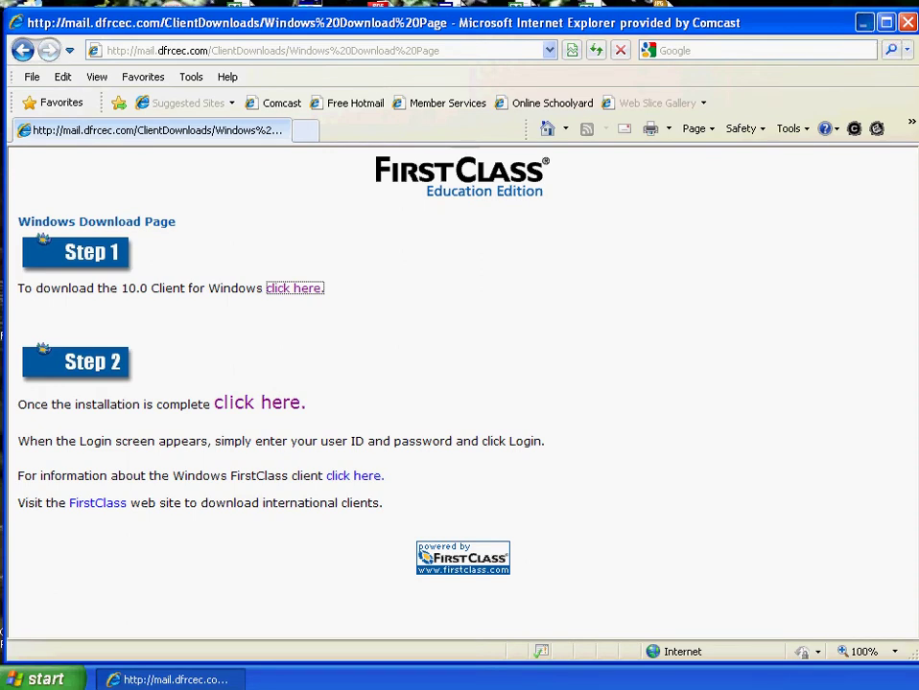
- Run the FC10000US installer from the desktop, allowing it past the security warning
click(864, 21)
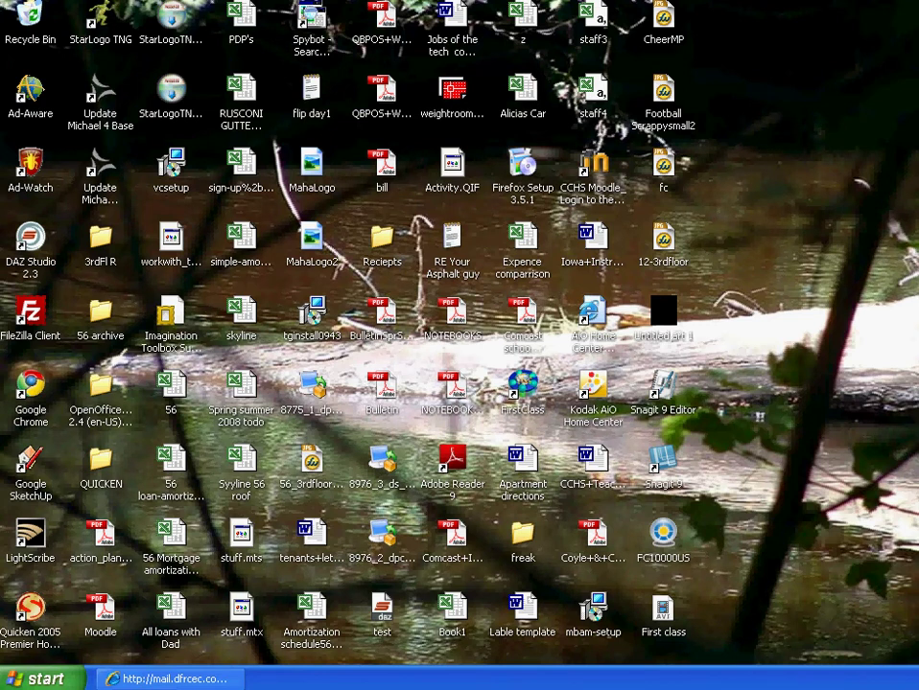
click(662, 537)
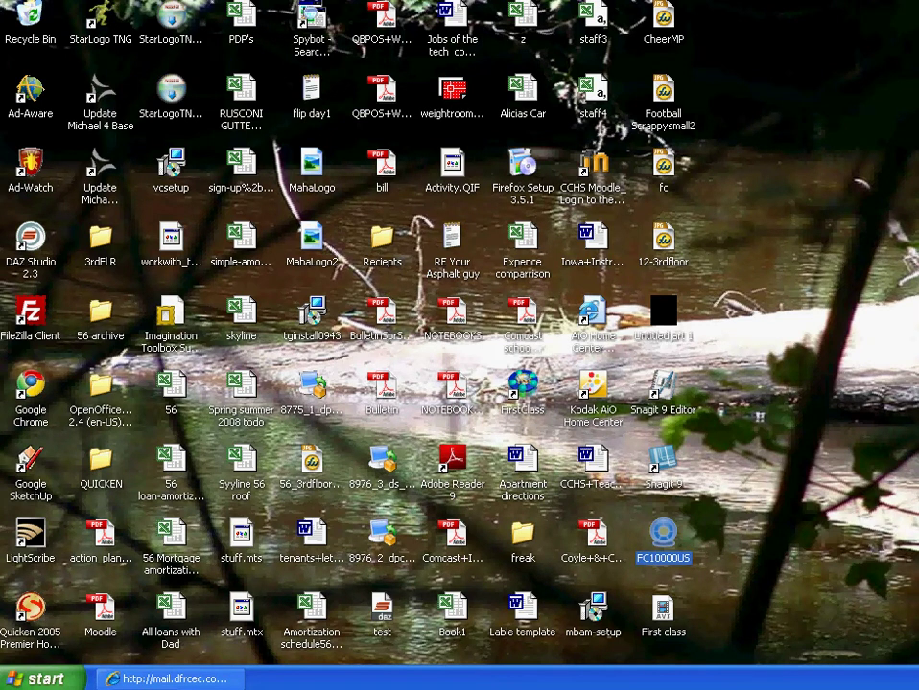
key(Return)
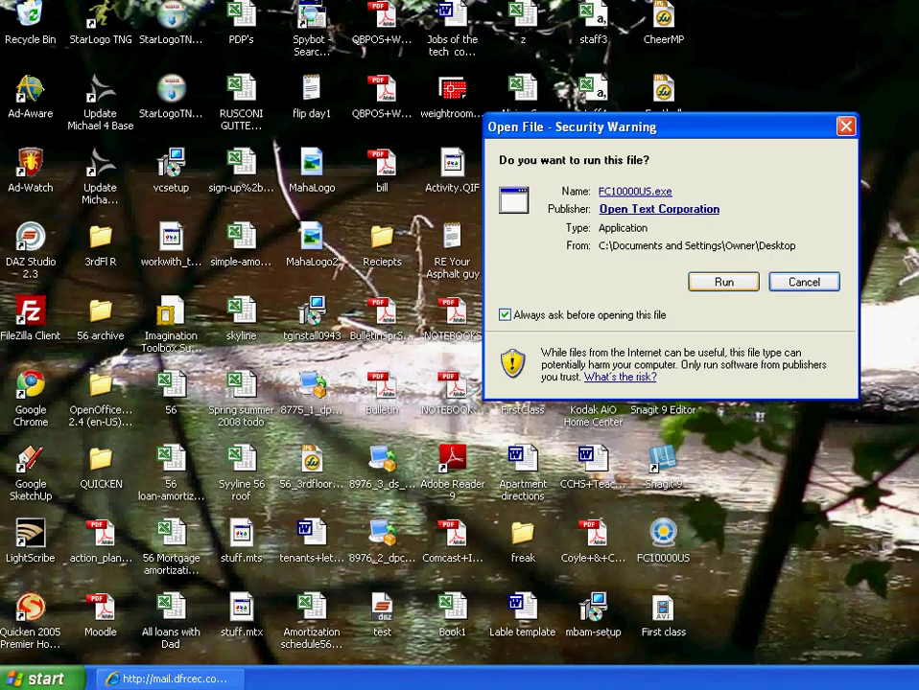
key(Return)
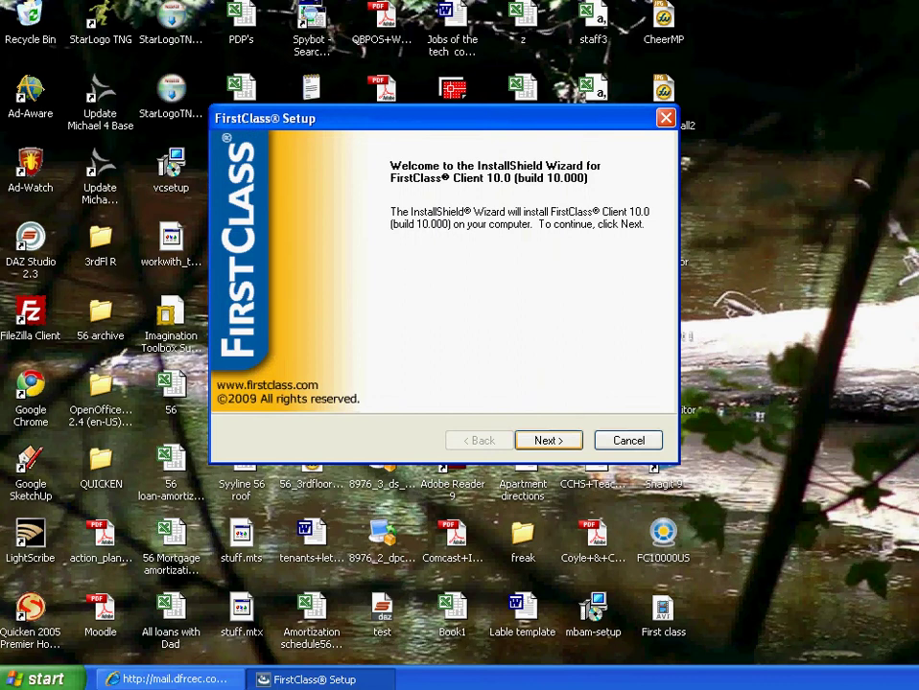
- Accept the FirstClass licence agreement and move the setup wizard toward the screen centre
key(Return)
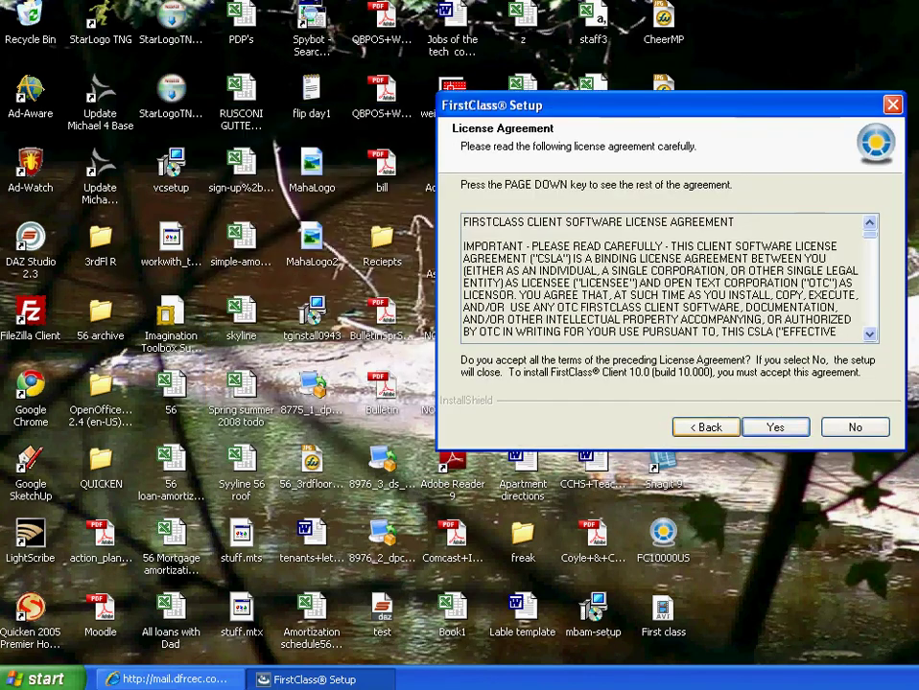
key(Return)
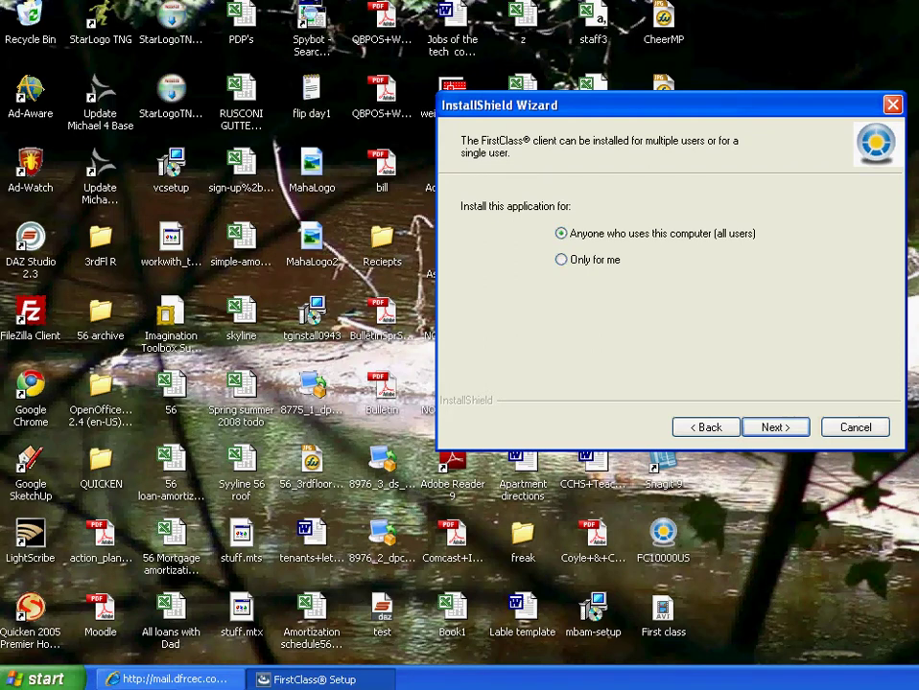
drag(537, 105, 336, 155)
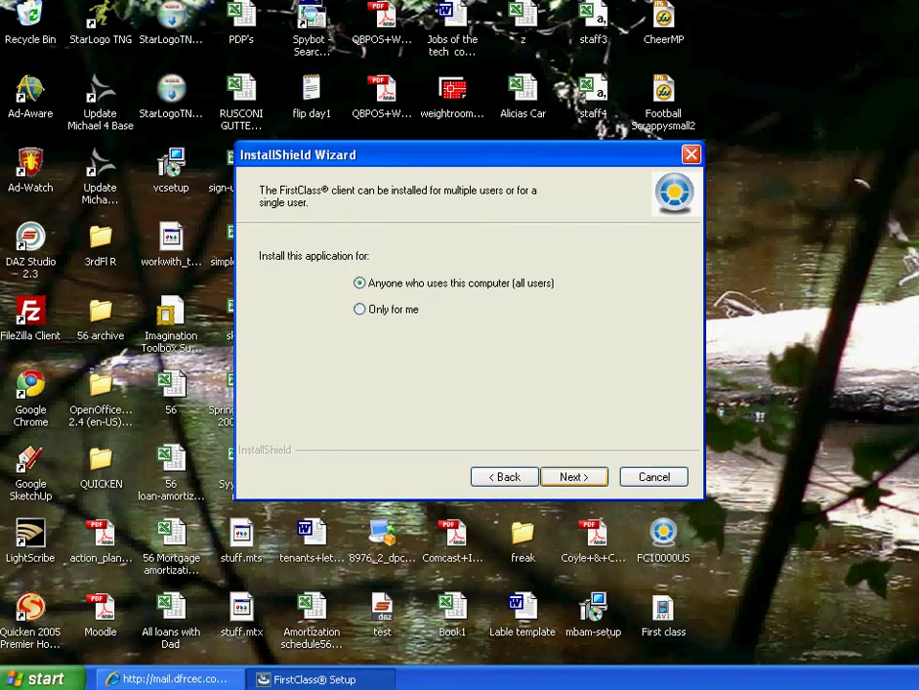
- Install for all users into C:\Program Files\FirstClass with both shortcuts, then finish
key(Return)
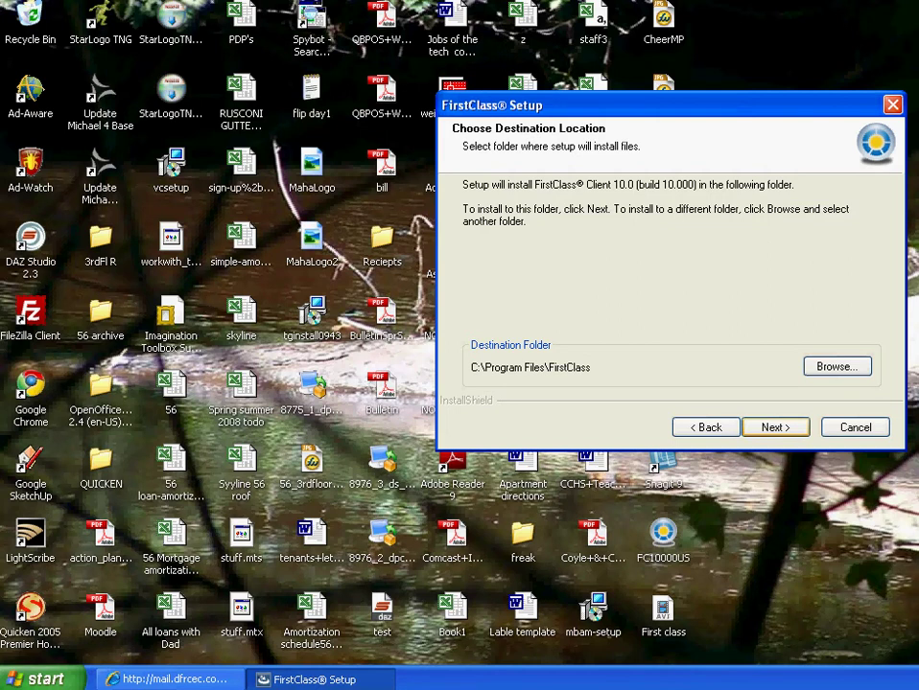
key(Return)
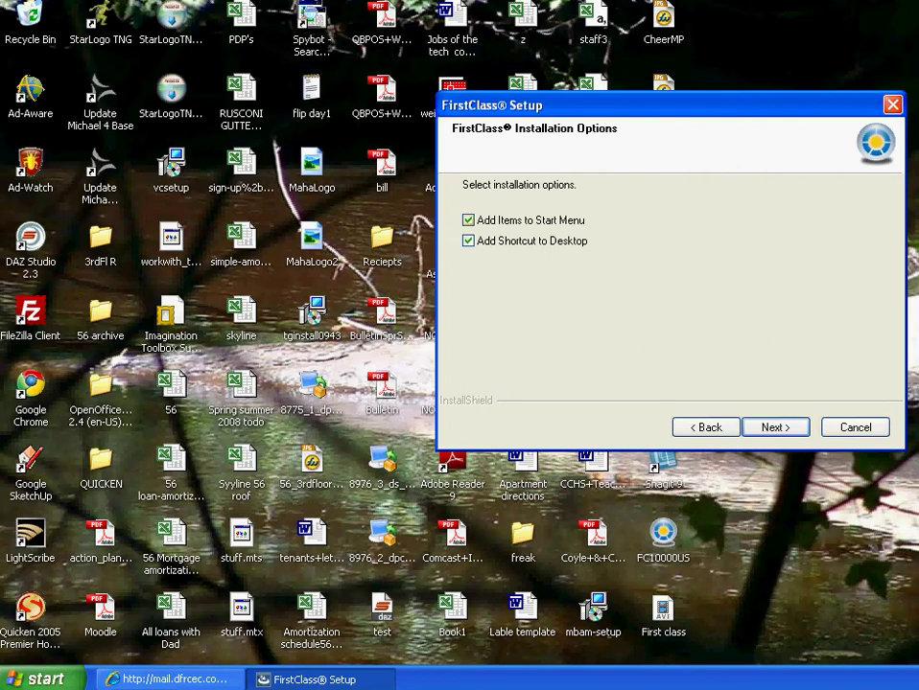
drag(492, 105, 443, 146)
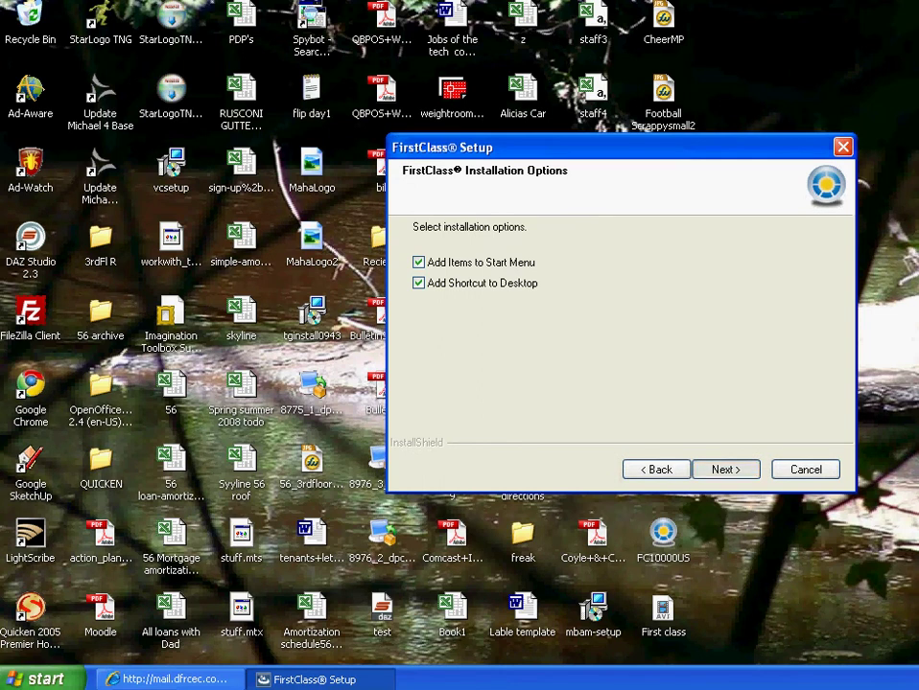
key(Return)
key(Return)
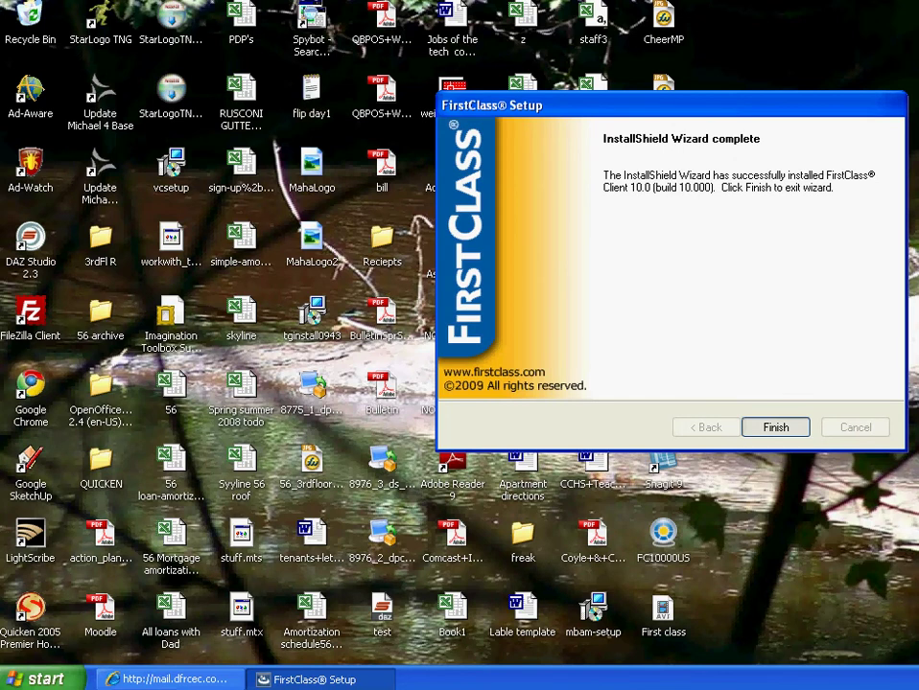
key(Return)
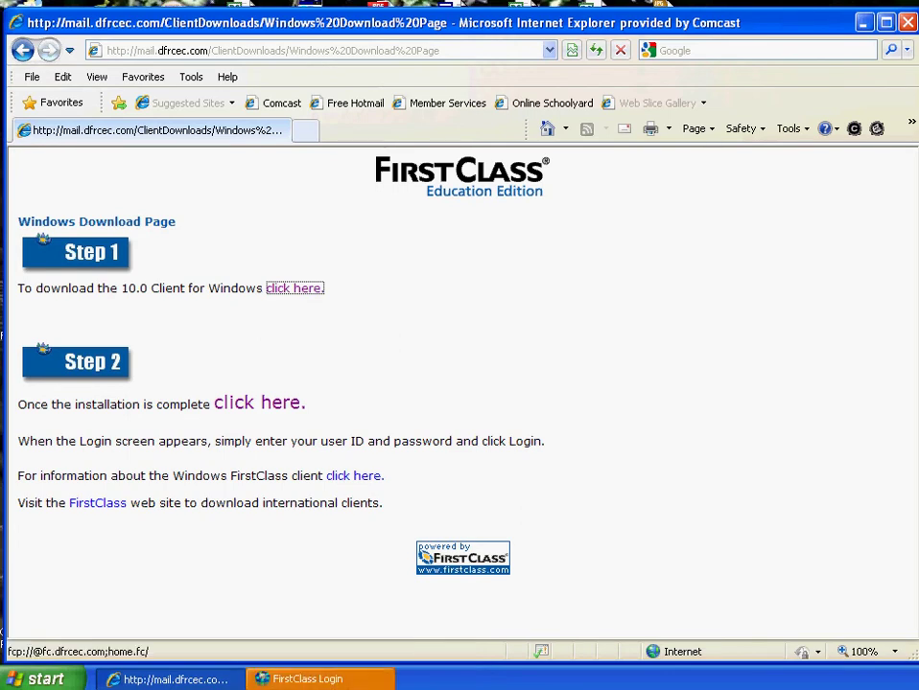
- Launch the installed FirstClass client through the Step 2 link
drag(156, 404, 306, 404)
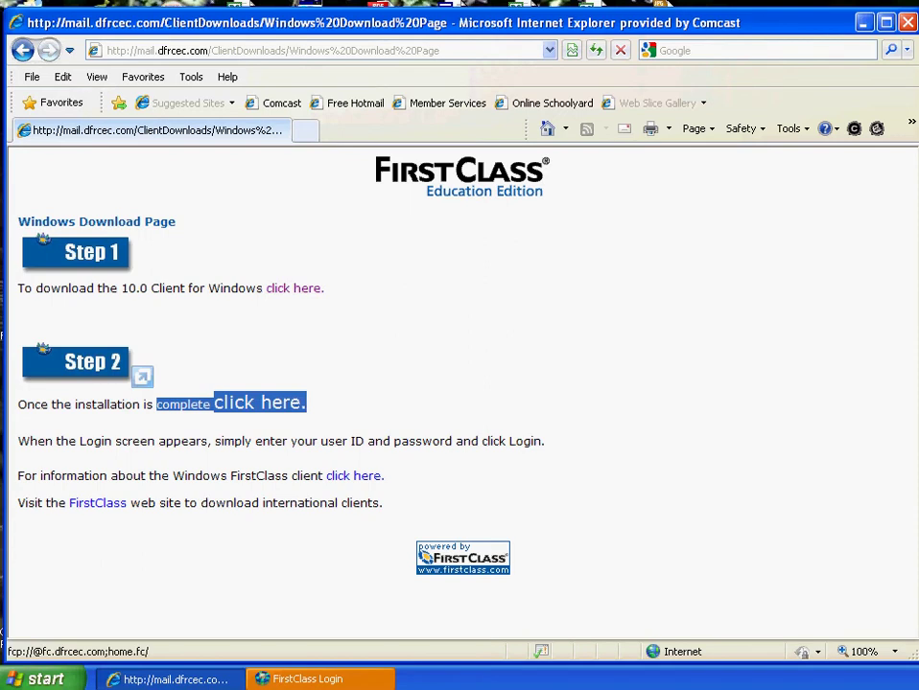
click(259, 403)
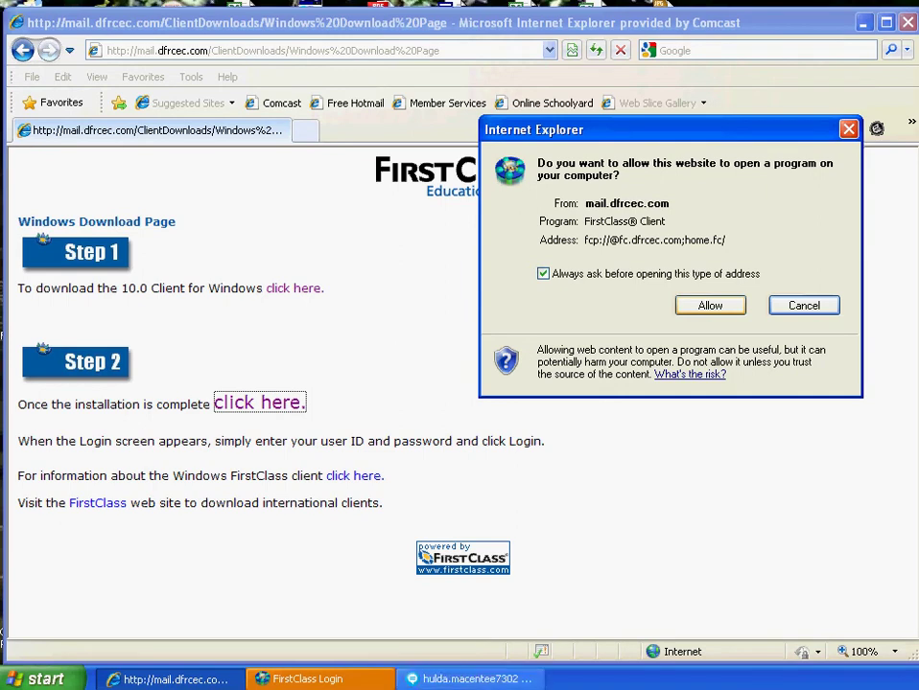
- Allow the site to open FirstClass, then log in with the account's user ID and password
click(709, 304)
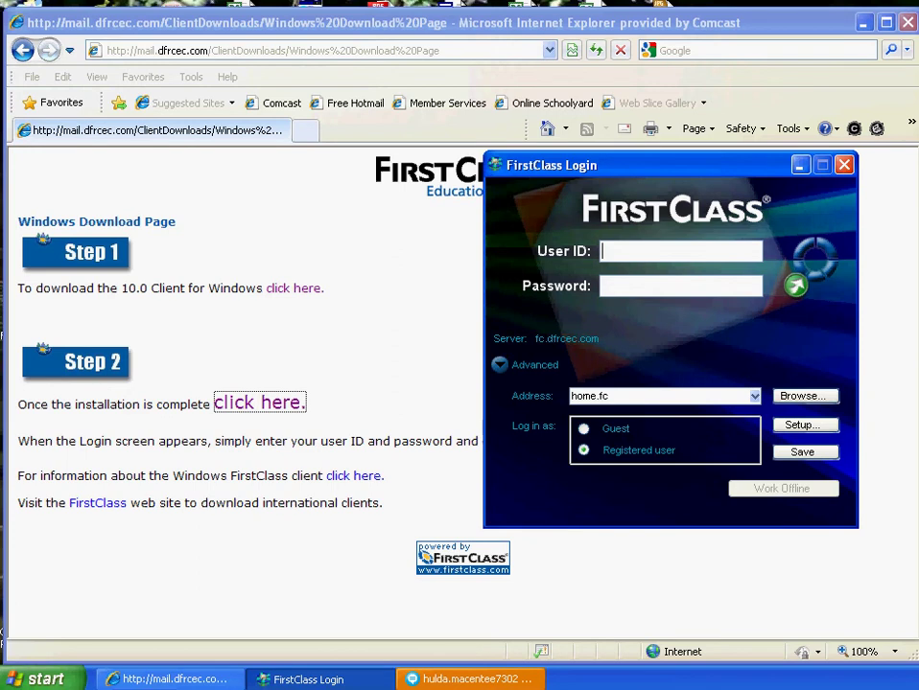
key(Tab)
text(••••••)
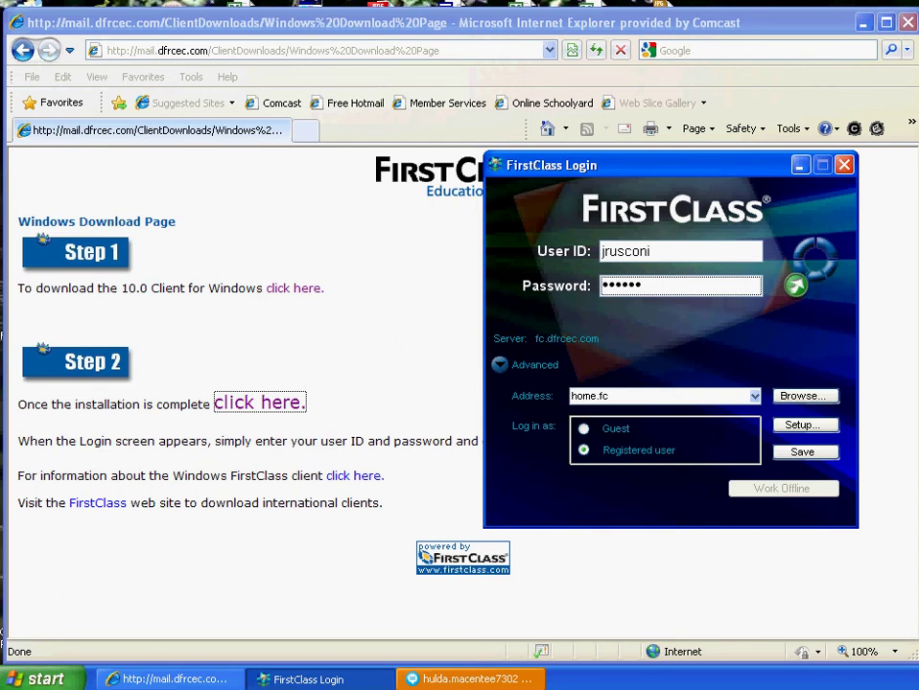
key(Return)
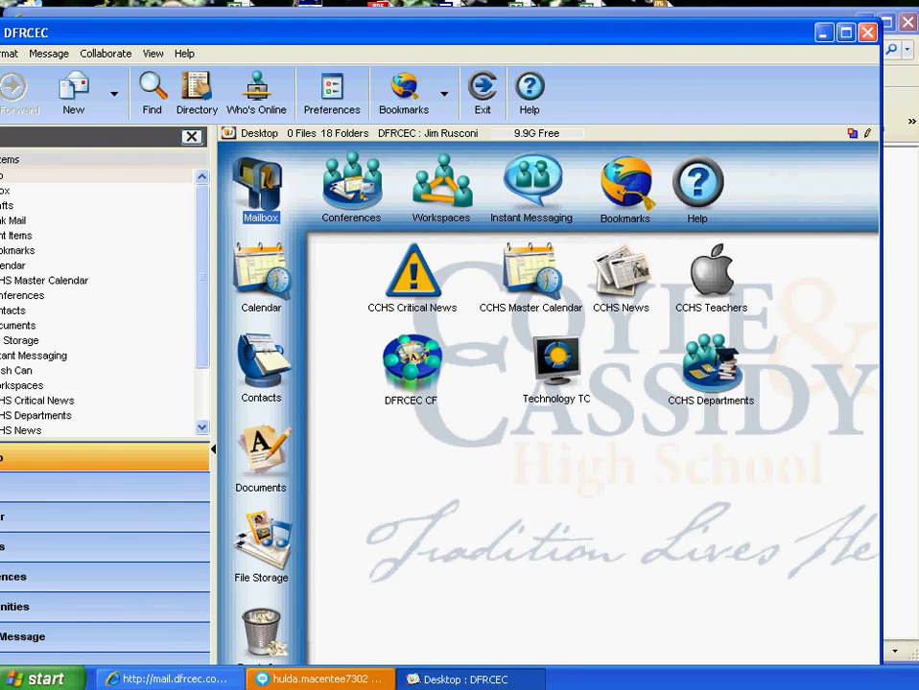
- Quit the FirstClass client with Alt+F4 once the DFRCEC desktop has loaded
key(alt+F4)
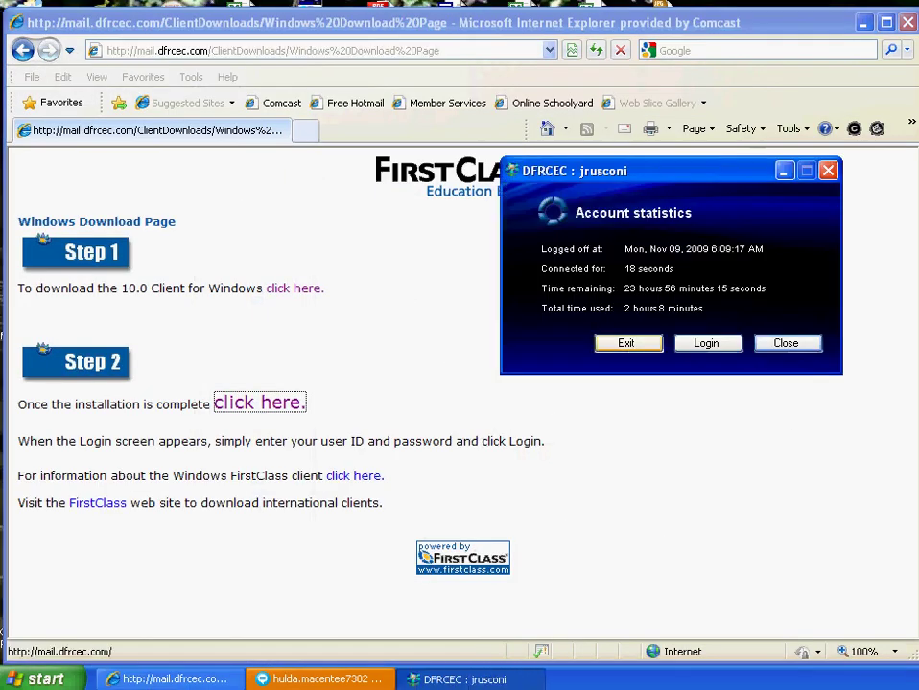
- Dismiss the account statistics summary and load archive.dfrcec.com in the address bar
key(Return)
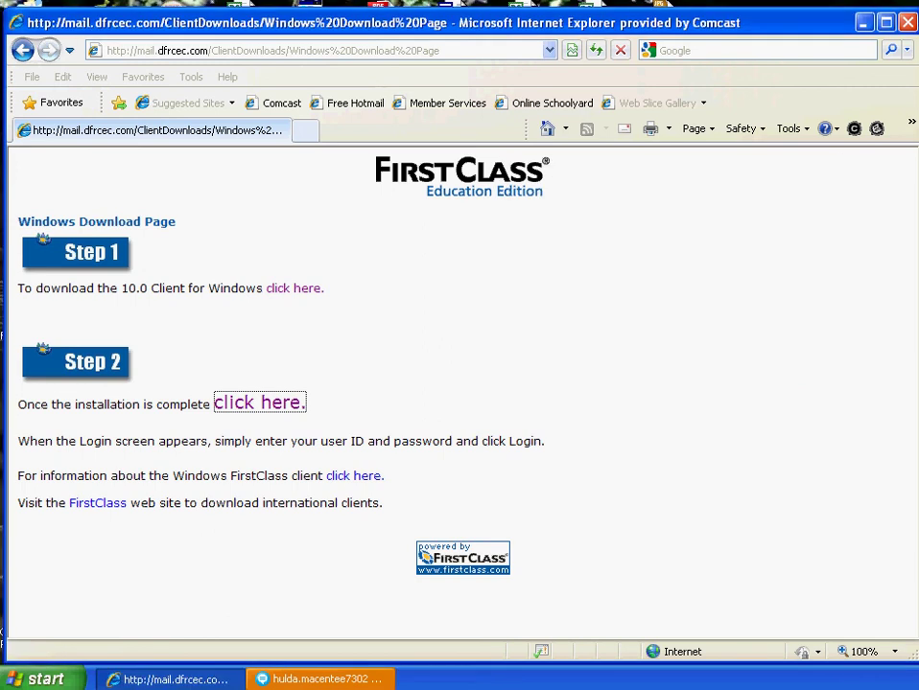
key(alt+d)
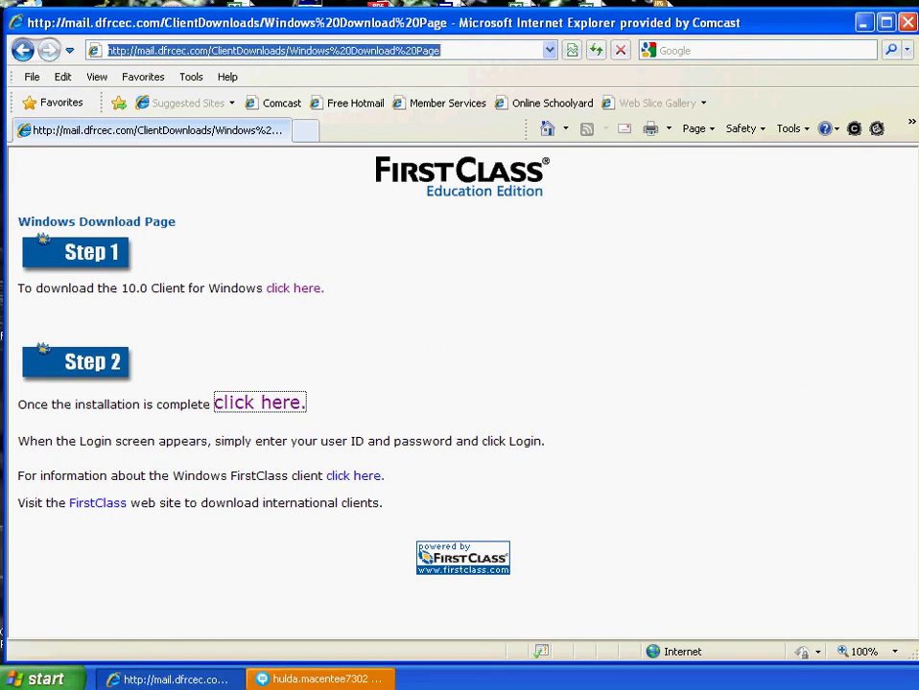
text(archiv)
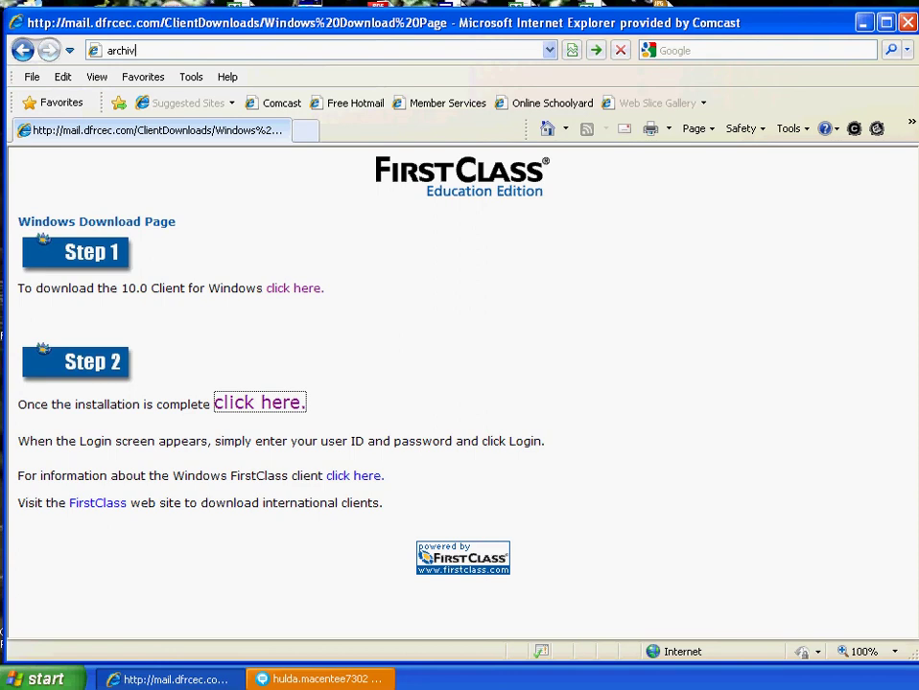
text(e.dfrcec.com)
key(Return)
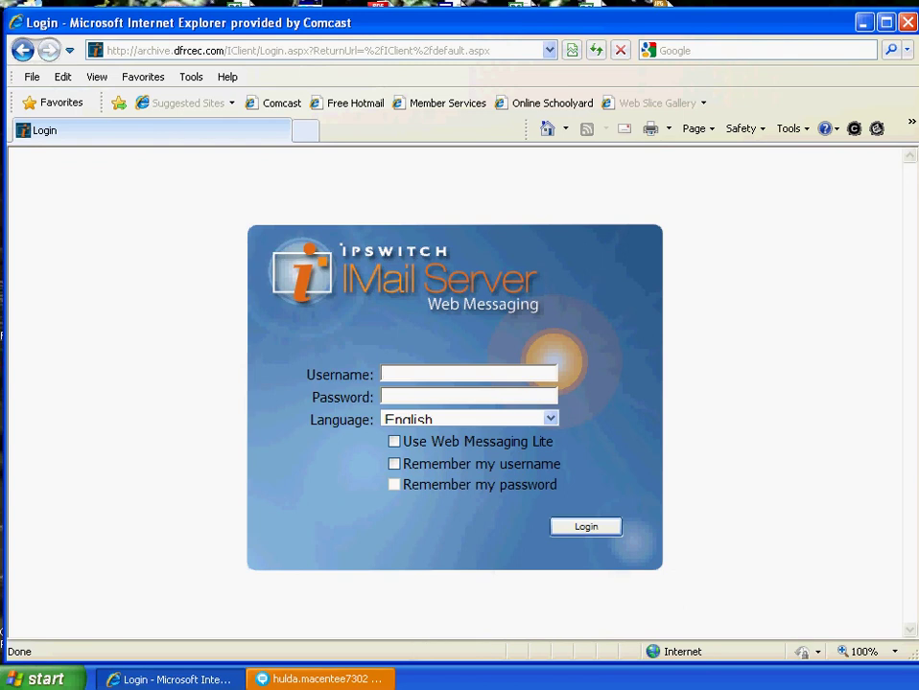
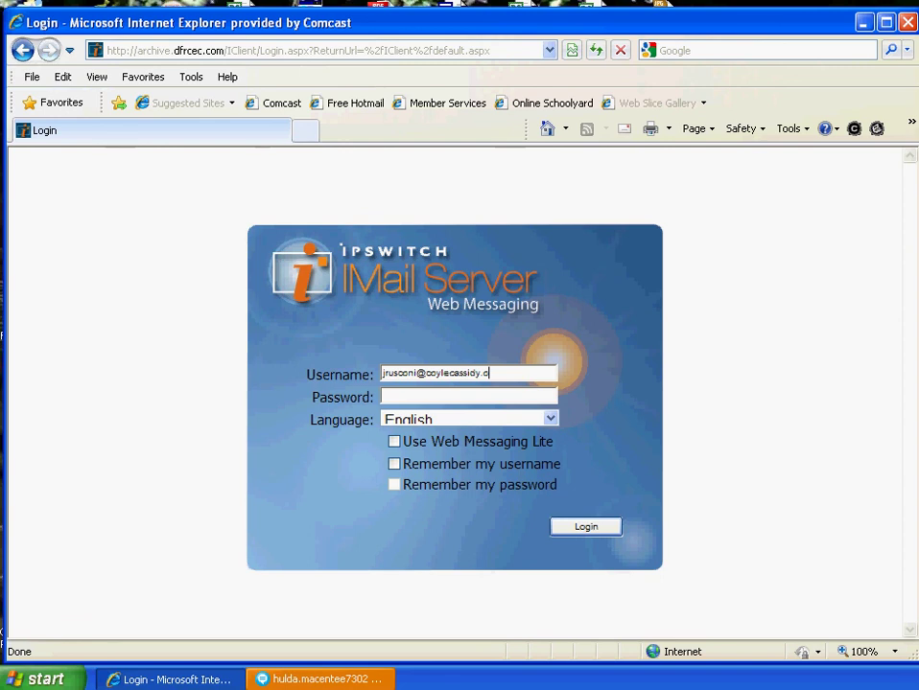
- Enter the account's e-mail address as Username and its password, then submit the login
key(Tab)
text(******)
key(Return)
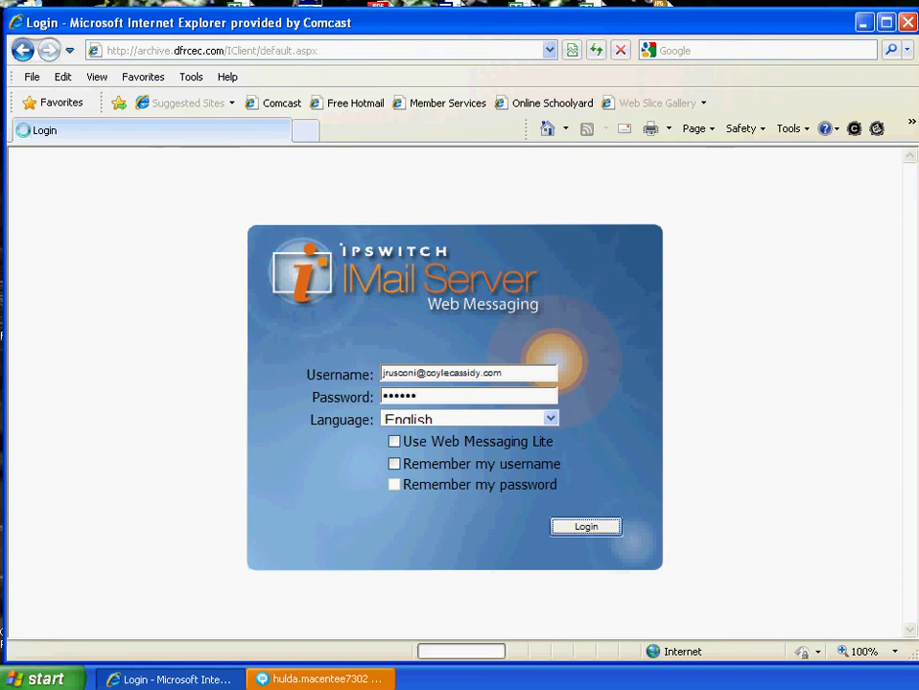